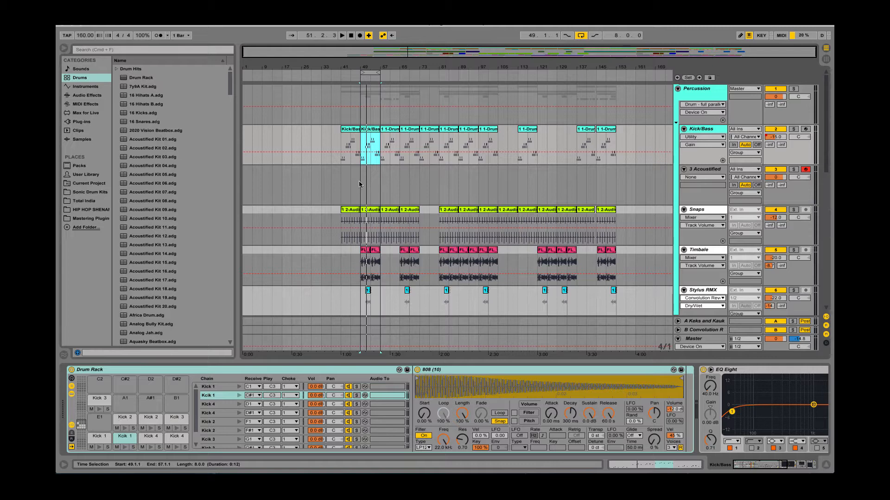
Step: Display the Acoustified Kit 06 drum rack on the 3 Acoustified track
left_click_drag(360, 185, 379, 185)
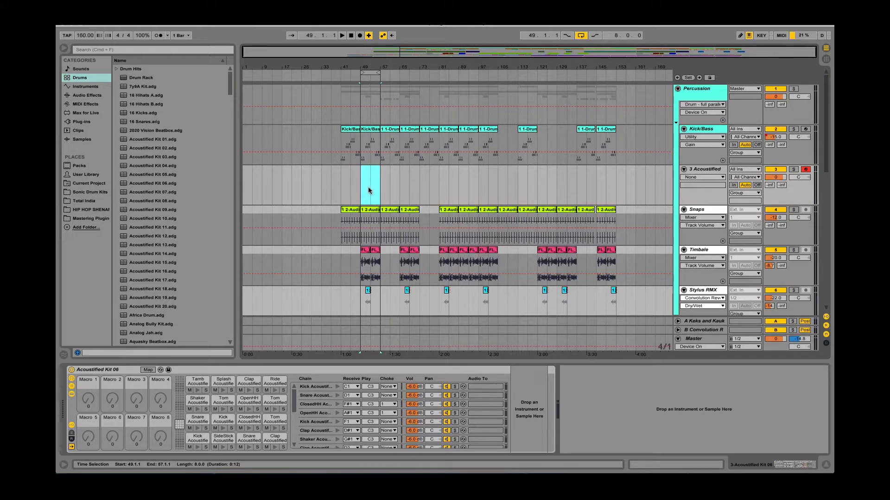
left_click(373, 134)
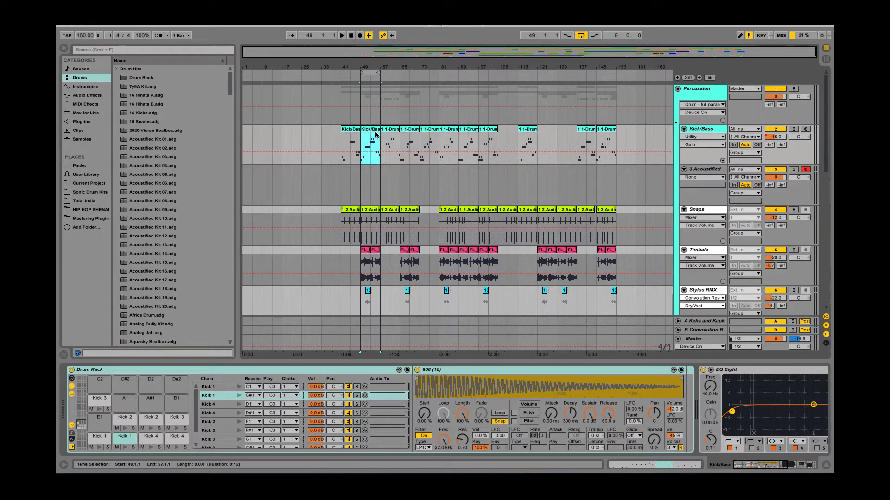
left_click(702, 171)
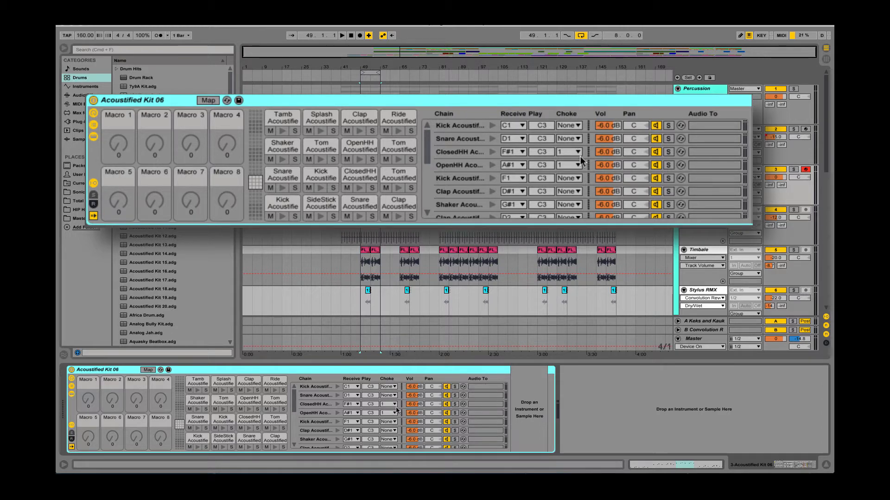
Step: Audition the ClosedHH and OpenHH chains alternately and inspect the ClosedHH chain's choke setting
left_click(466, 153)
left_click(464, 165)
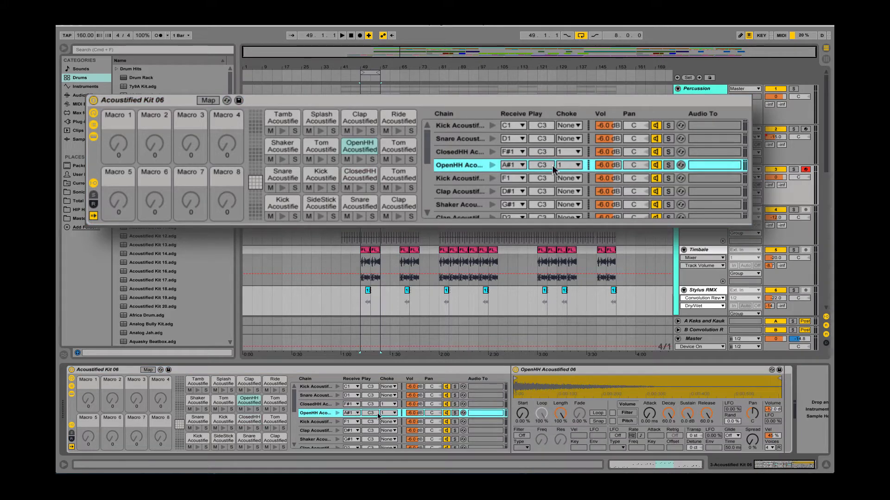
left_click(468, 152)
left_click(466, 167)
key("u")
key("t")
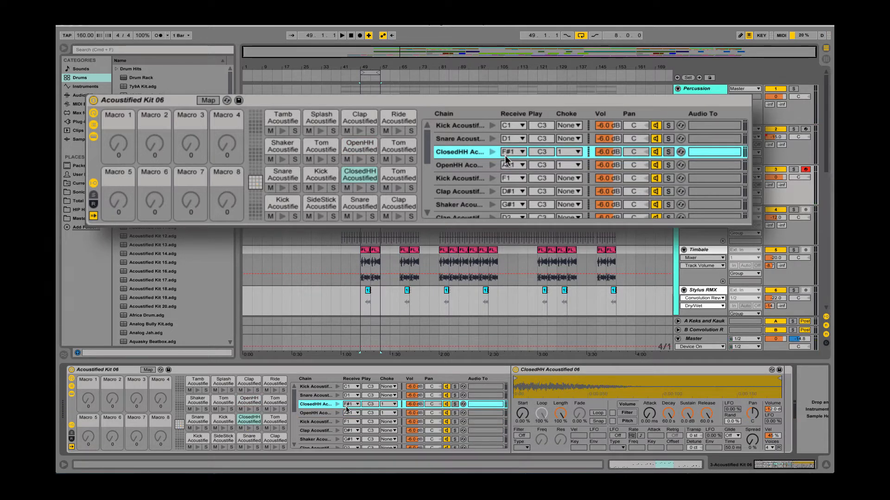
key("u")
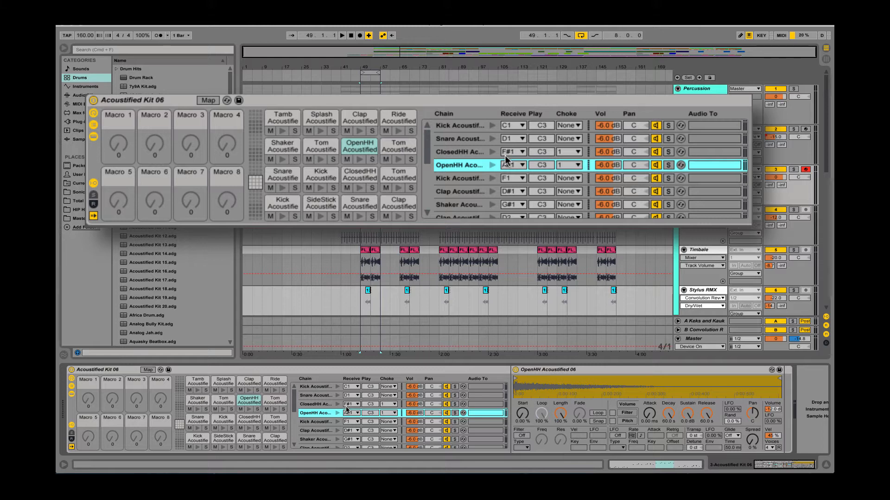
key("t")
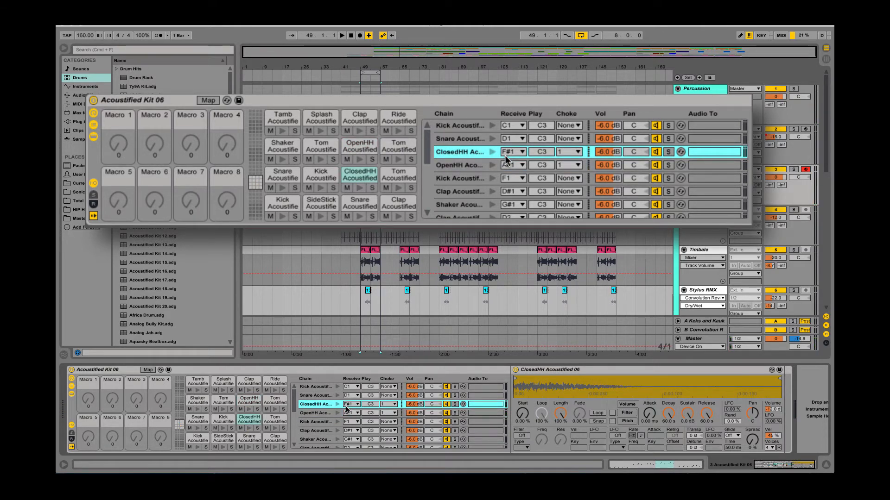
left_click(566, 151)
left_click(561, 157)
Step: Hide and restore the drum rack's chain list, then do the same with its input/output columns
left_click(93, 125)
left_click(93, 125)
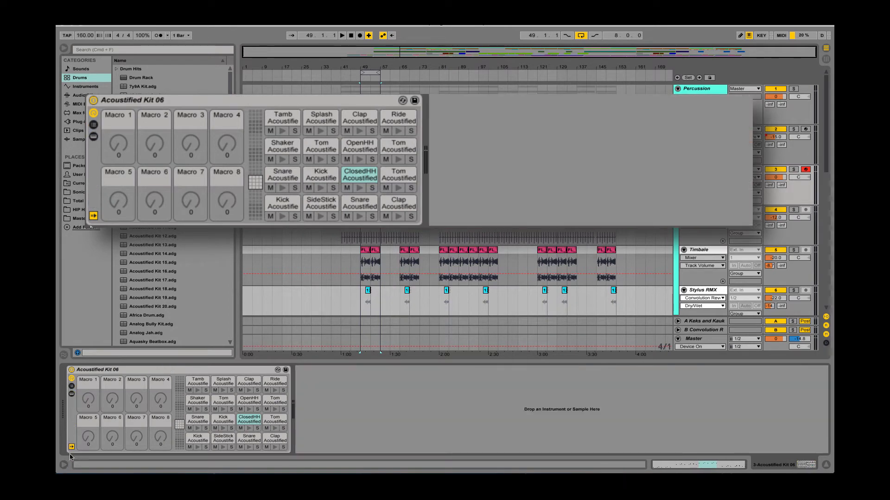
left_click(94, 126)
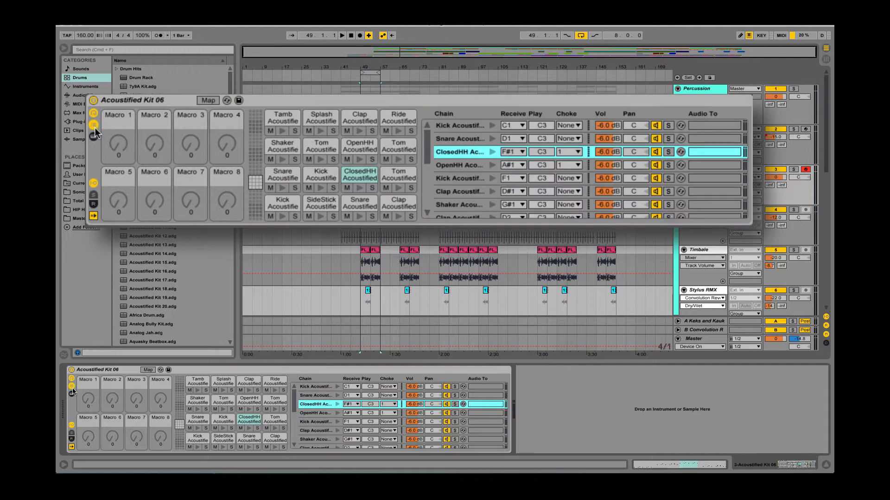
left_click(93, 183)
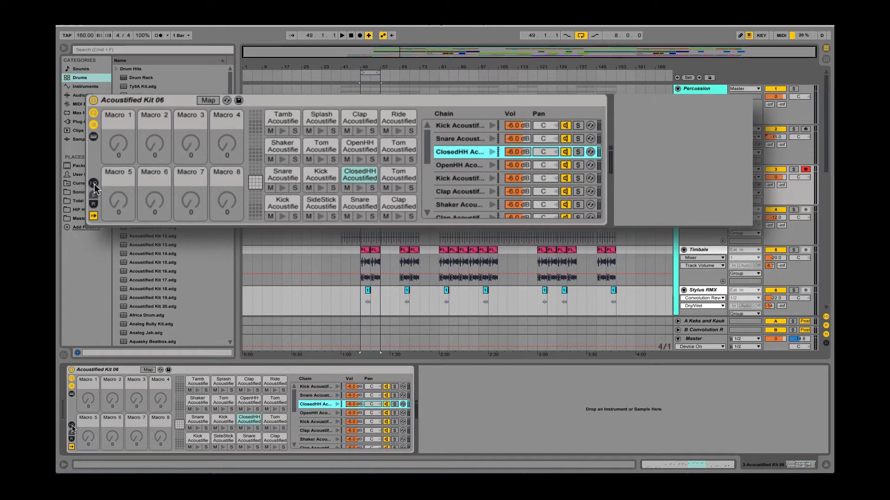
left_click(94, 183)
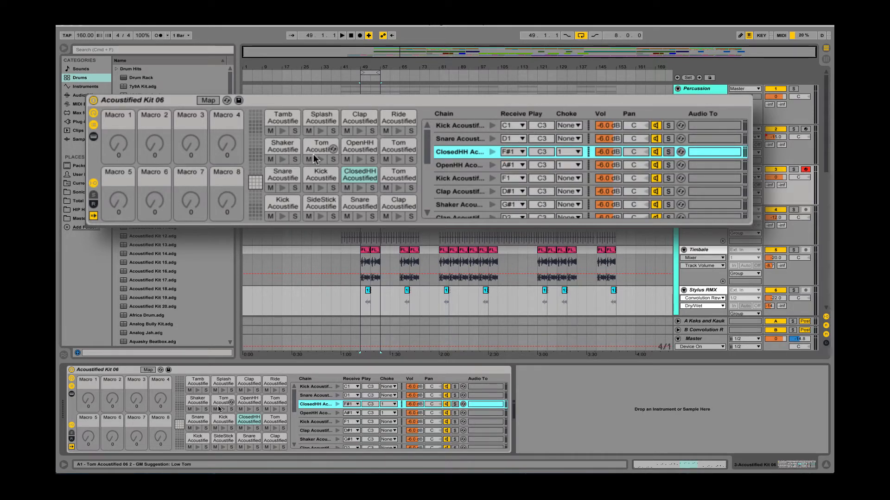
Step: Select the Kick, SideStick and OpenHH pads in turn and look over the choke settings in the chain list
left_click(293, 205)
left_click(331, 204)
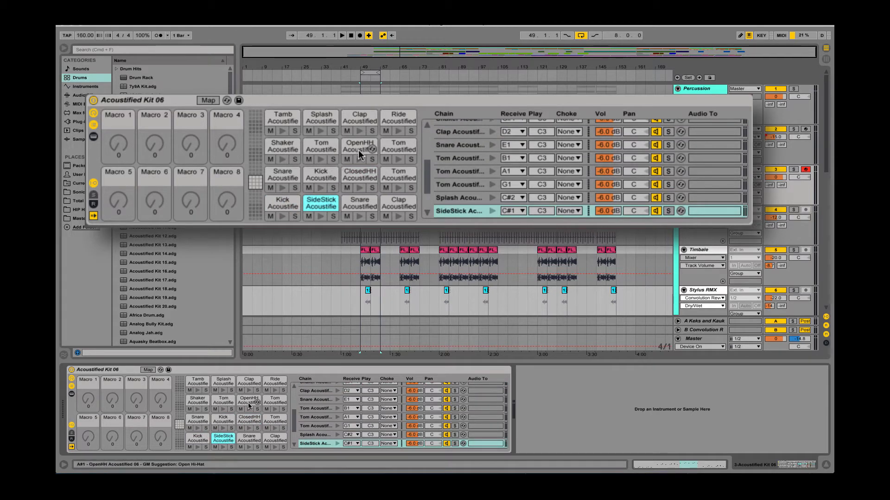
left_click(372, 149)
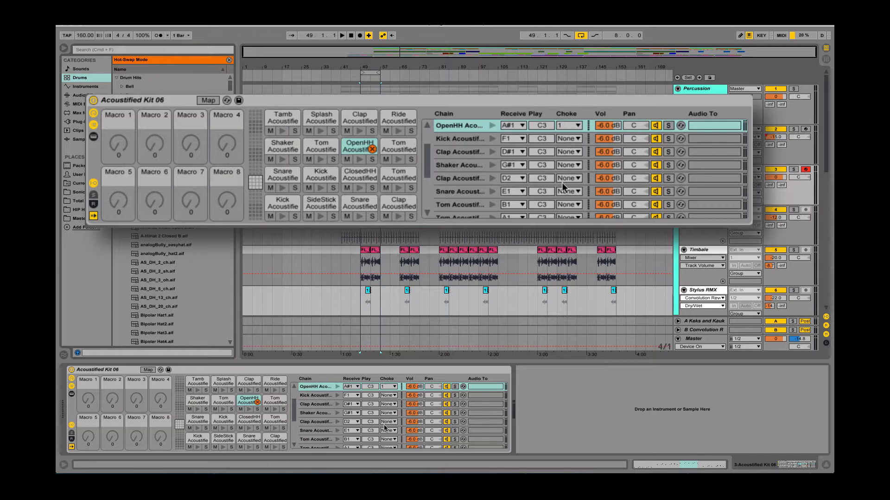
scroll(568, 183, "up", 2)
scroll(575, 190, "down", 5)
scroll(574, 190, "up", 6)
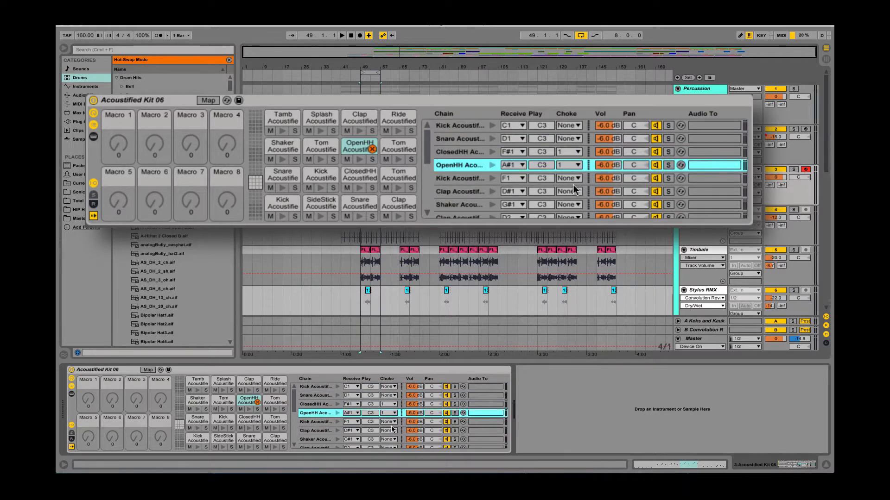
Step: Assign the ClosedHH chain to choke group 1 and exit hot-swap mode
left_click(388, 404)
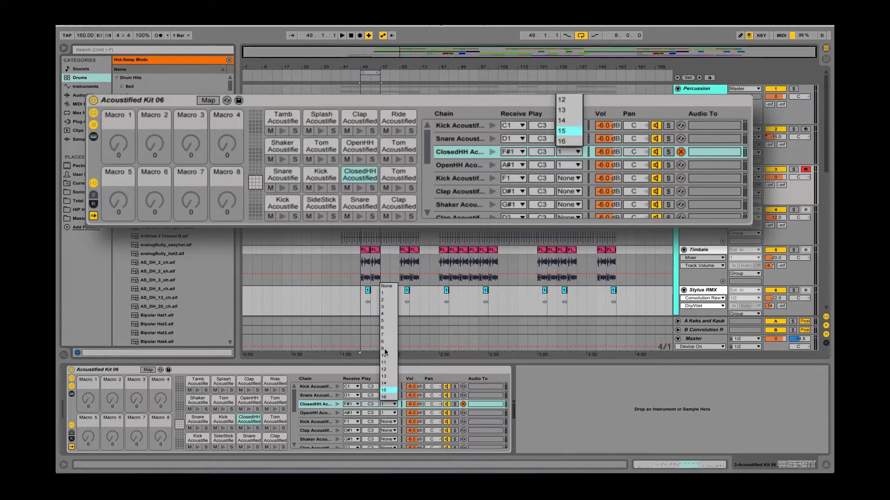
left_click(388, 293)
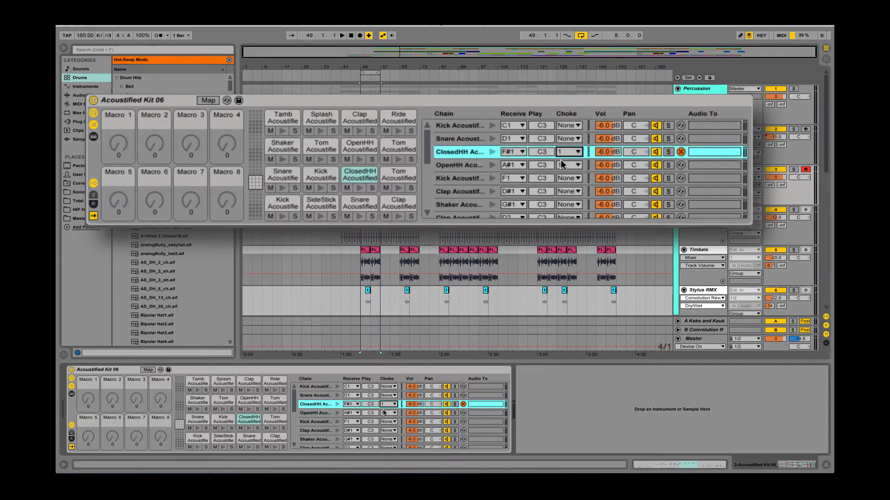
scroll(568, 200, "down", 2)
scroll(568, 206, "up", 2)
left_click(680, 152)
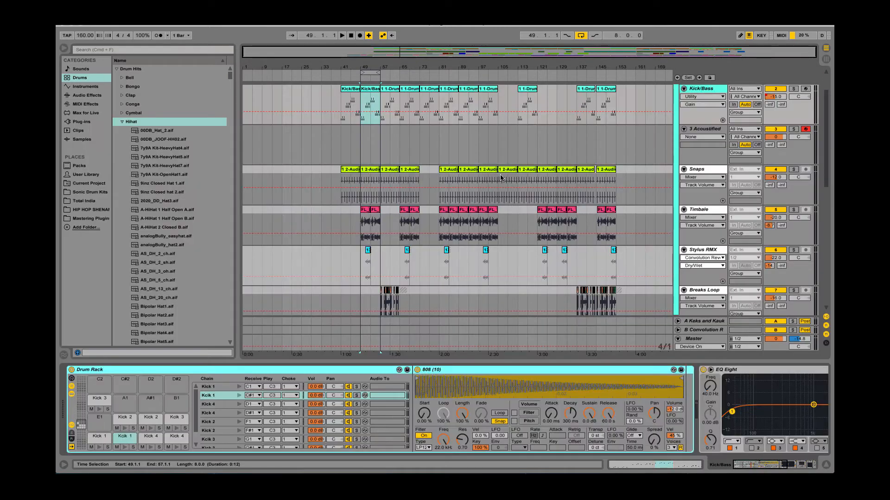
Step: Play the looped section with the Kick/Bass track soloed, unsolo it and stop playback
scroll(372, 139, "up", 3)
key("space")
left_click(793, 89)
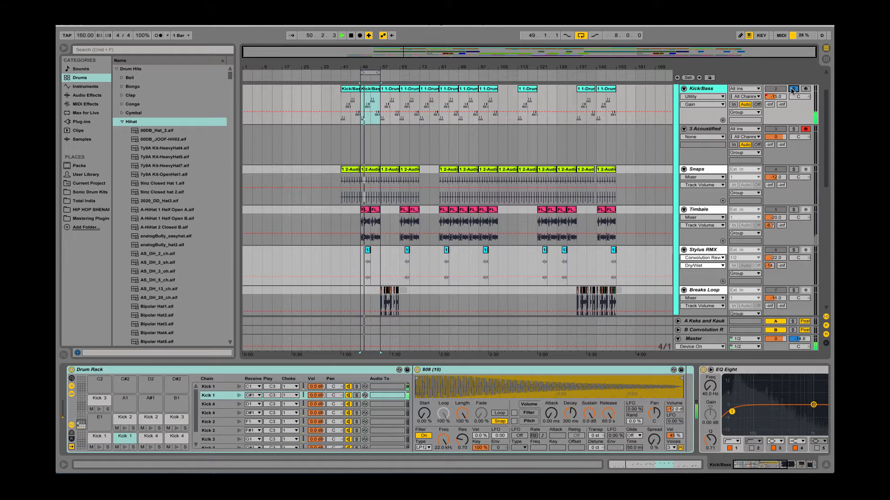
left_click(793, 89)
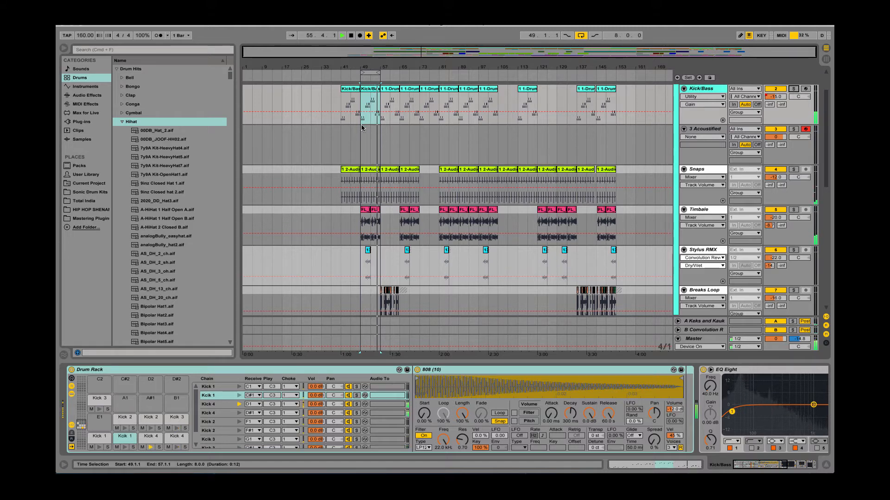
key("space")
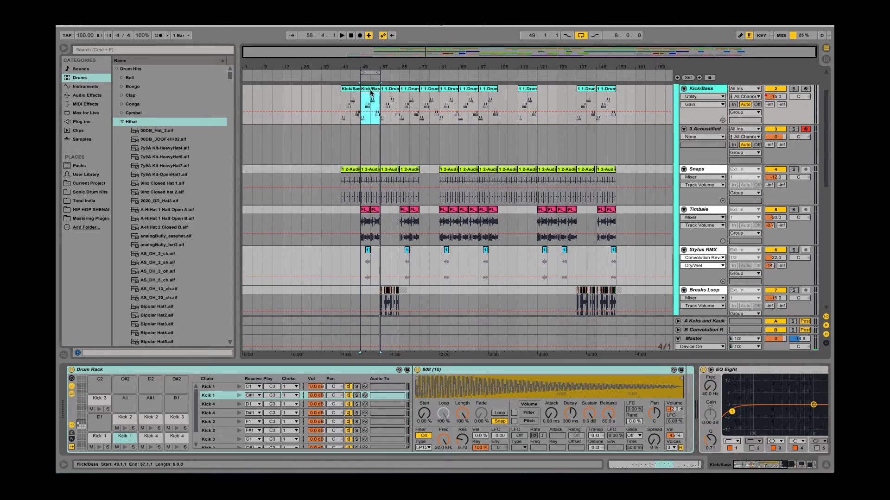
Step: Open the Kick/Bass clip at bar 49 to examine its kick notes, and return to the track's Drum Rack
double_click(370, 92)
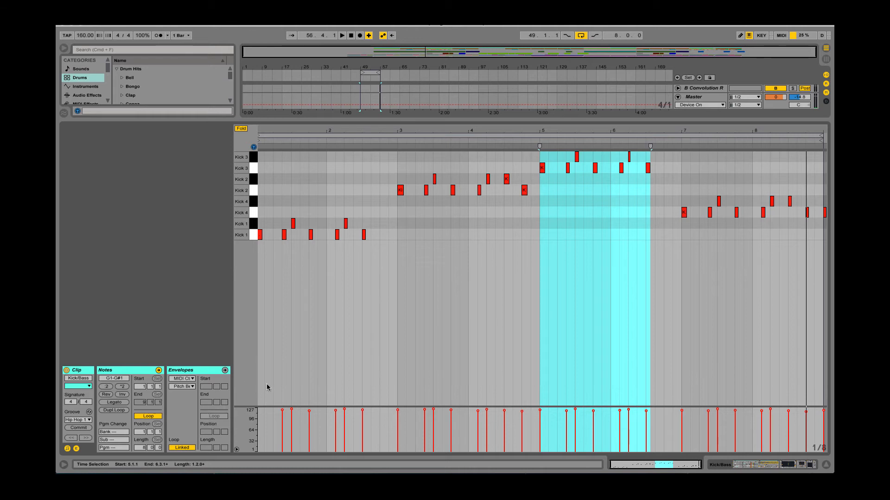
key("shift+Tab")
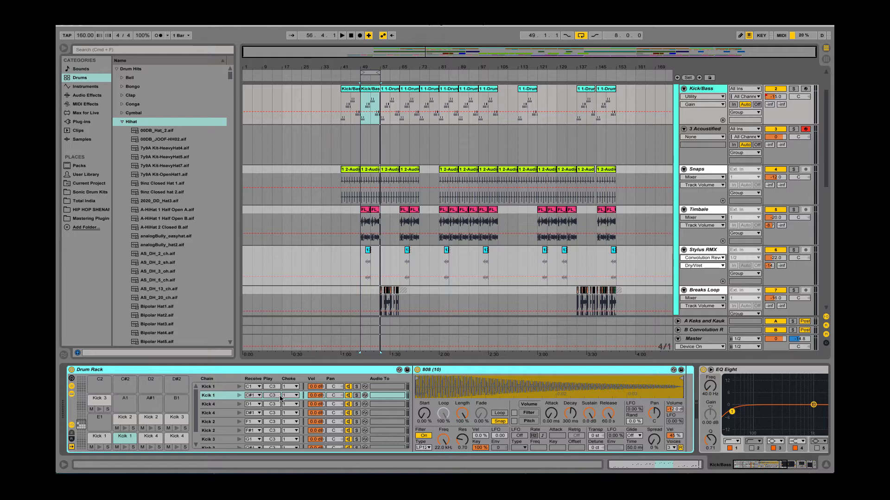
key("shift+Tab")
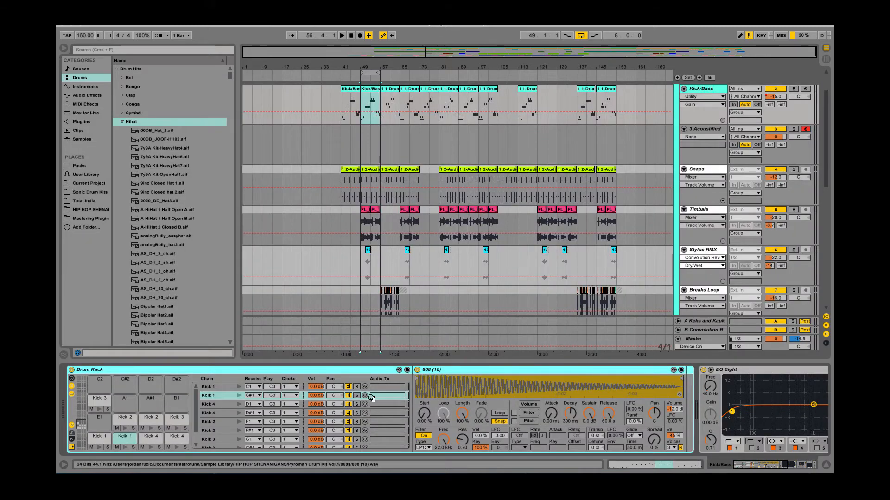
scroll(576, 422, "left", 10)
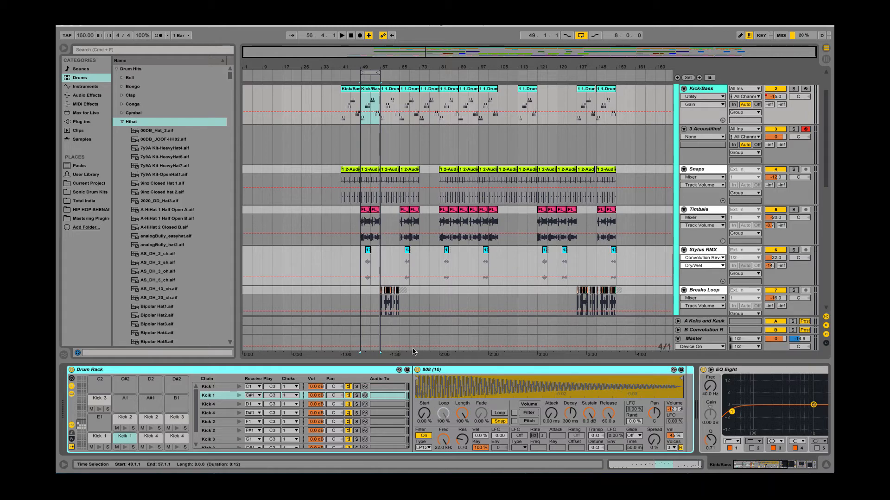
key("Tab")
key("Tab")
key("Tab")
key("Tab")
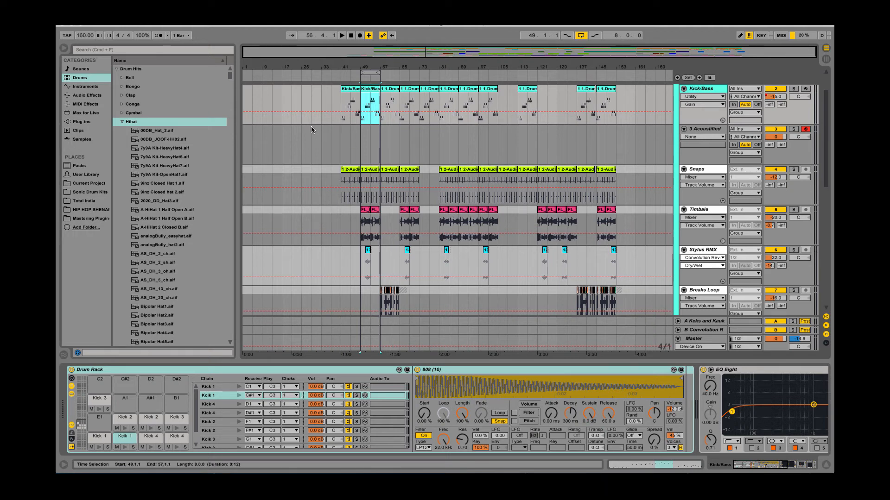
Step: Solo the Kick/Bass track and play its looped clip while checking the clip's notes and Drum Rack
double_click(374, 93)
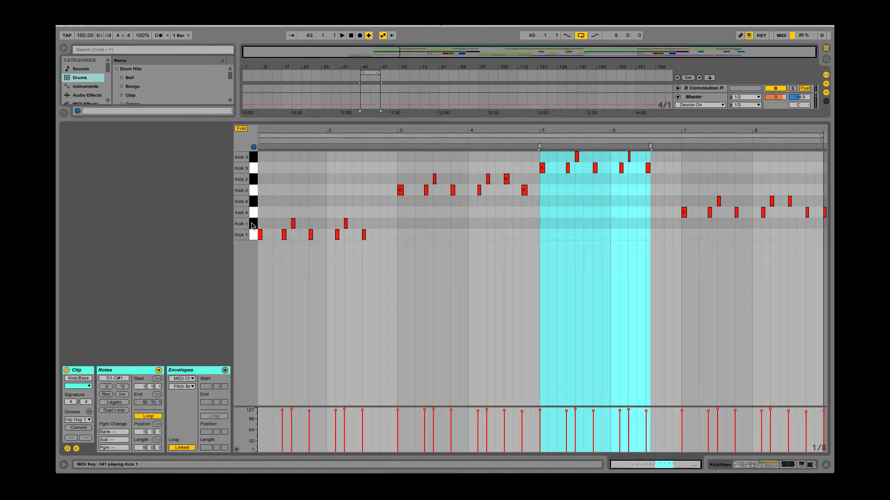
key("space")
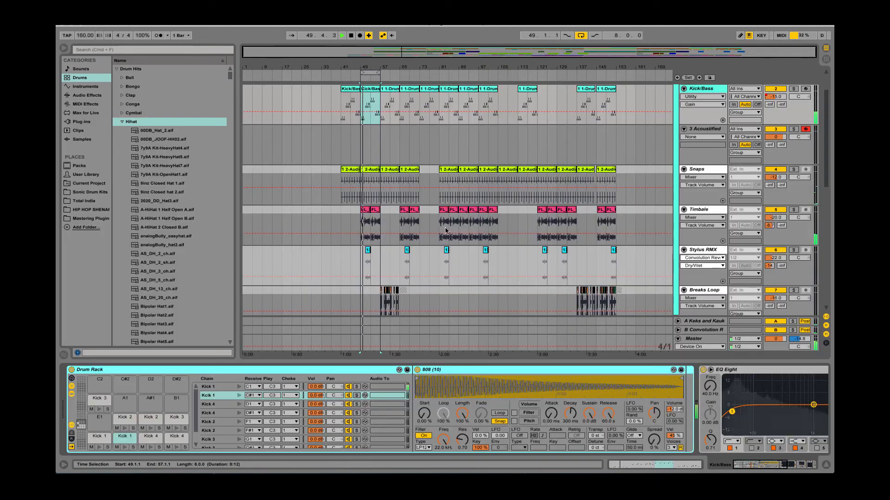
key("shift+Tab")
left_click(793, 88)
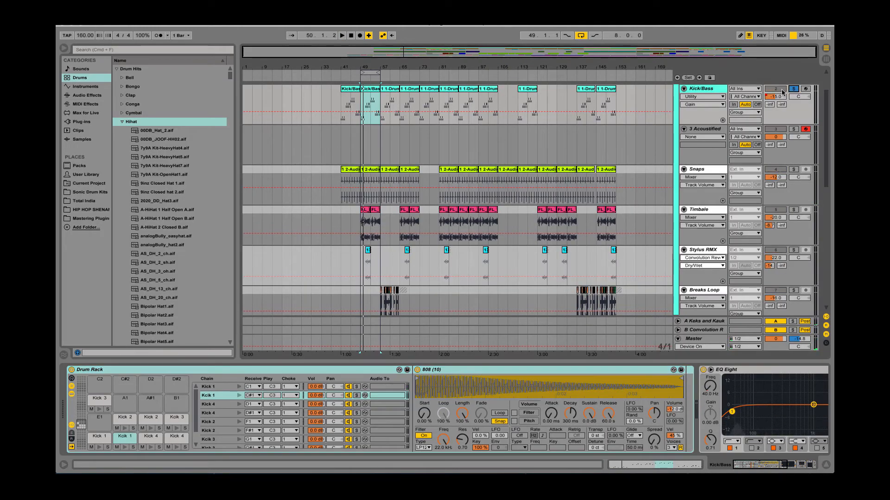
key("space")
key("shift+Tab")
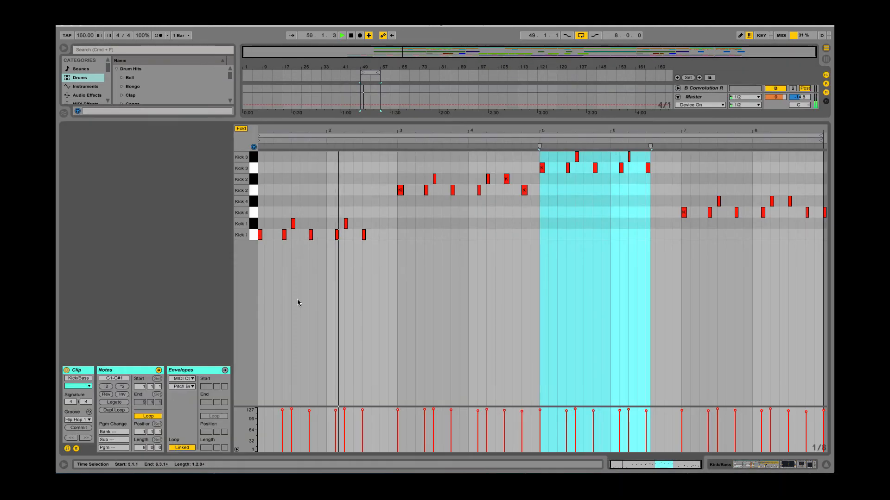
key("shift+Tab")
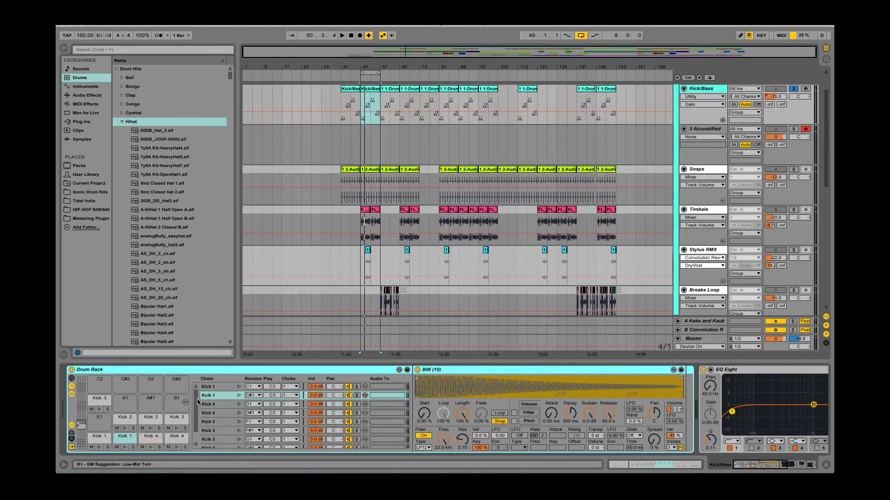
Step: Set the choke group of the Kick 1 chain on C1 to None
key("space")
left_click(106, 446)
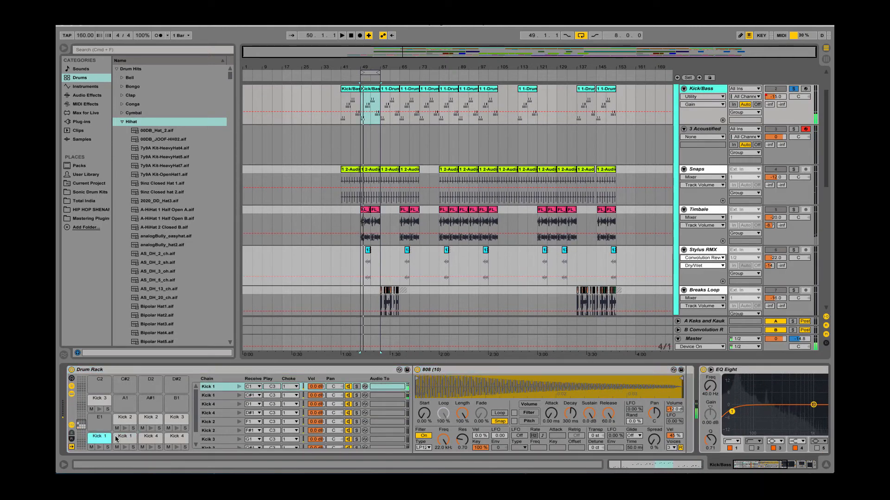
key("space")
left_click(292, 387)
left_click(288, 269)
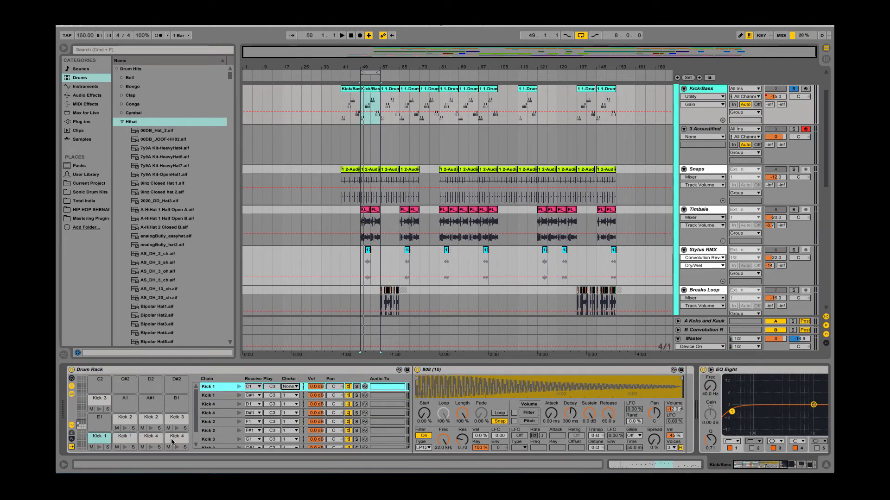
Step: Set the choke group of the Kick 1 chain on C#1 to None and play the loop
left_click(266, 394)
left_click(292, 396)
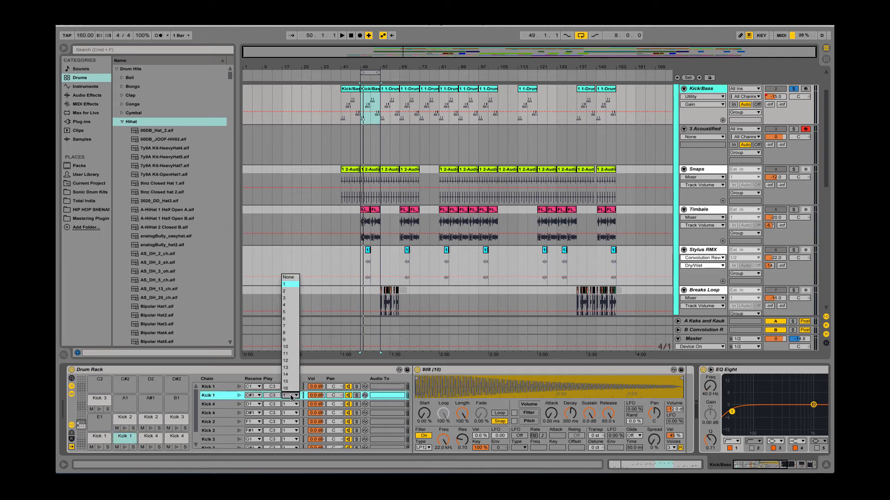
left_click(287, 281)
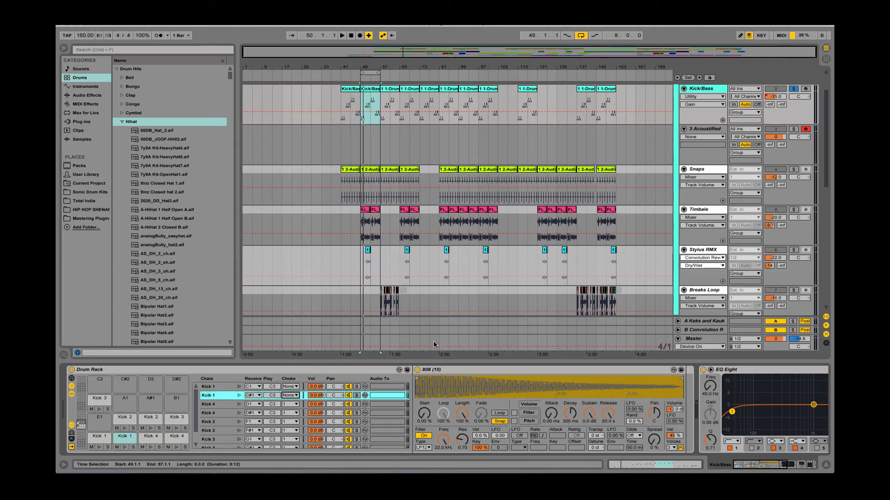
key("space")
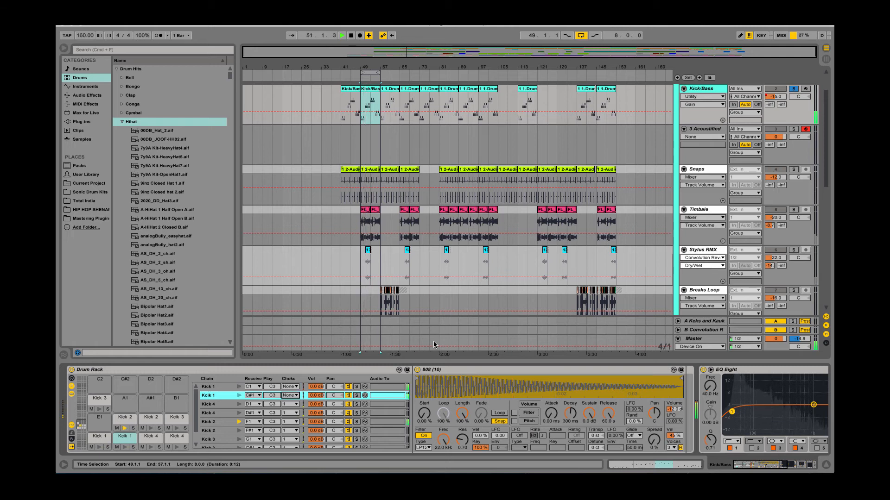
Step: Stop playback and set the choke group of both Kick 1 chains, on C1 and C#1, back to 1
key("space")
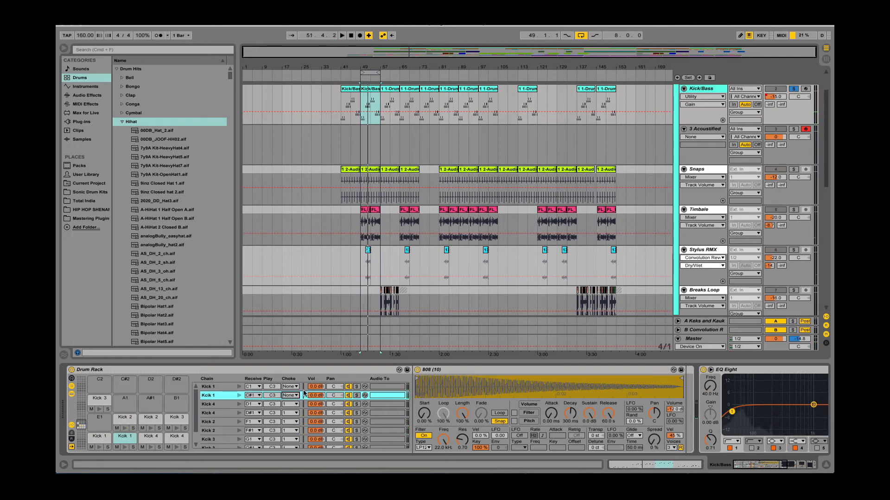
left_click(290, 387)
left_click(290, 387)
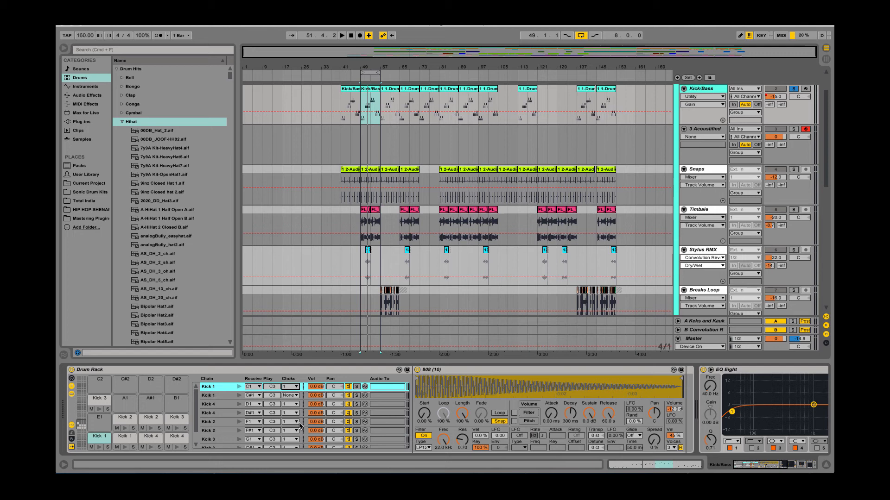
left_click(290, 395)
left_click(289, 284)
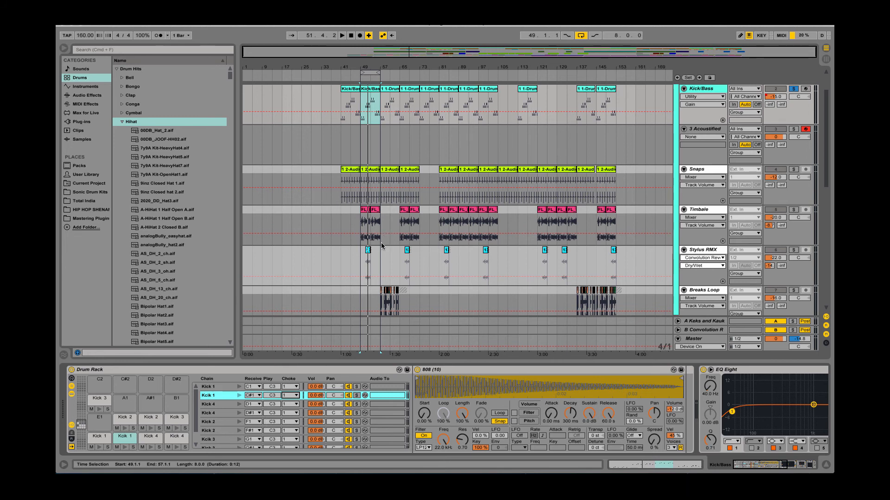
scroll(382, 246, "down", 5)
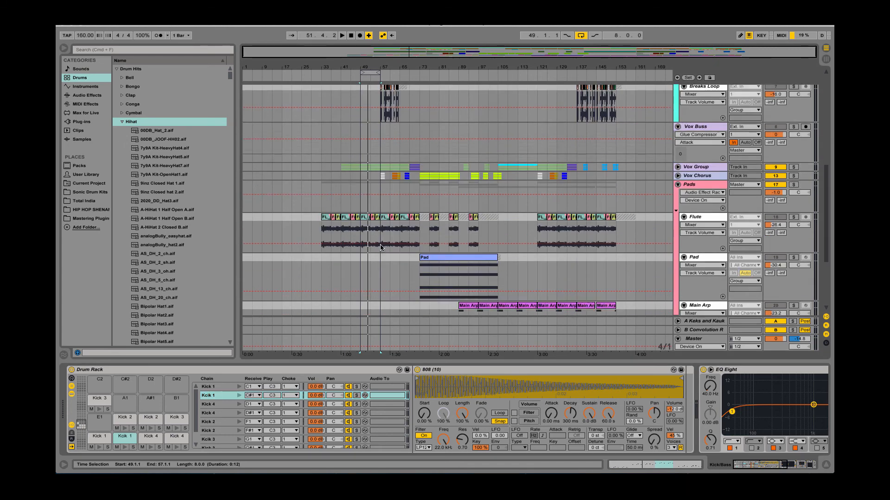
scroll(380, 246, "down", 5)
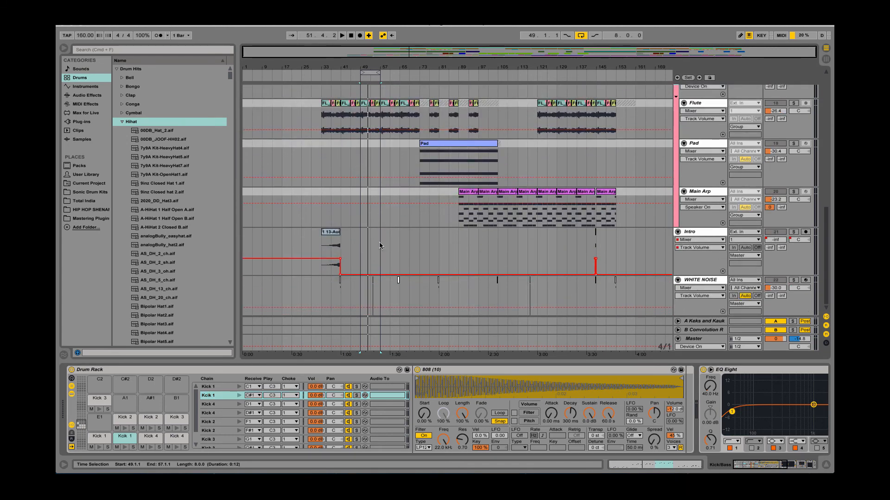
scroll(370, 232, "up", 15)
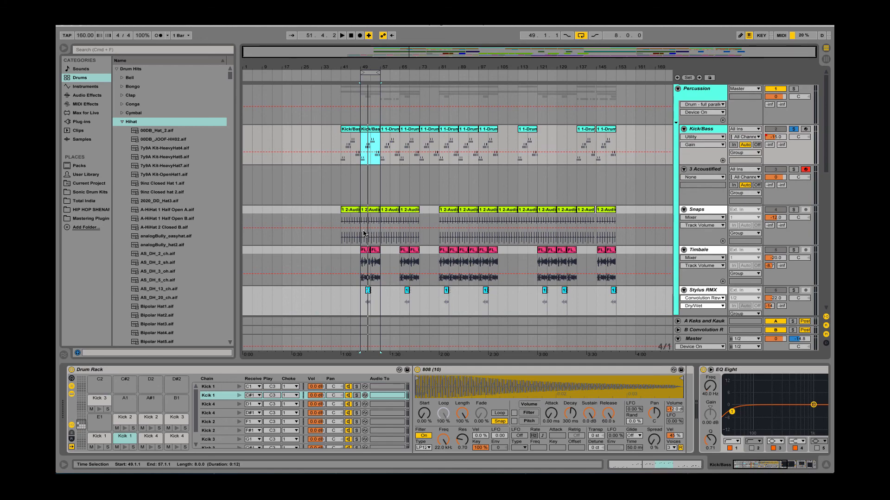